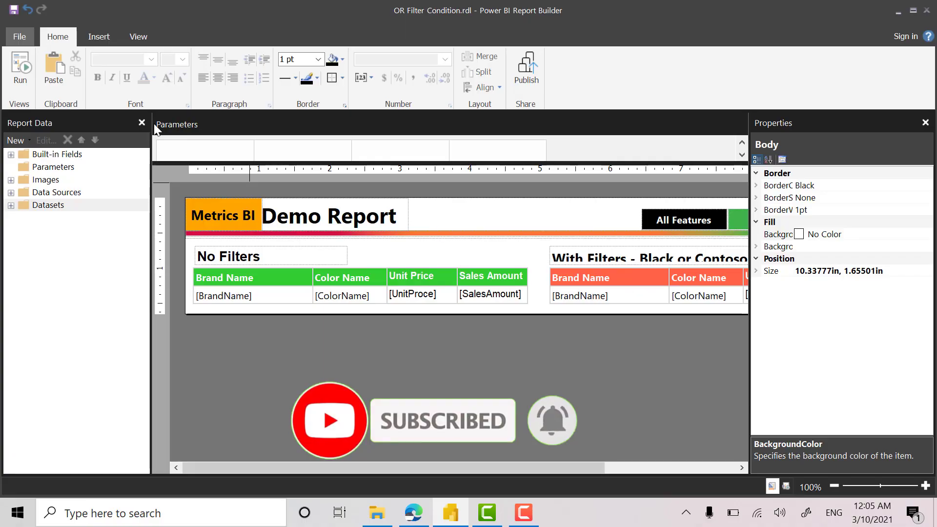
Step: Run the report to compare the unfiltered and With Filters tables, and return to design view
click(17, 70)
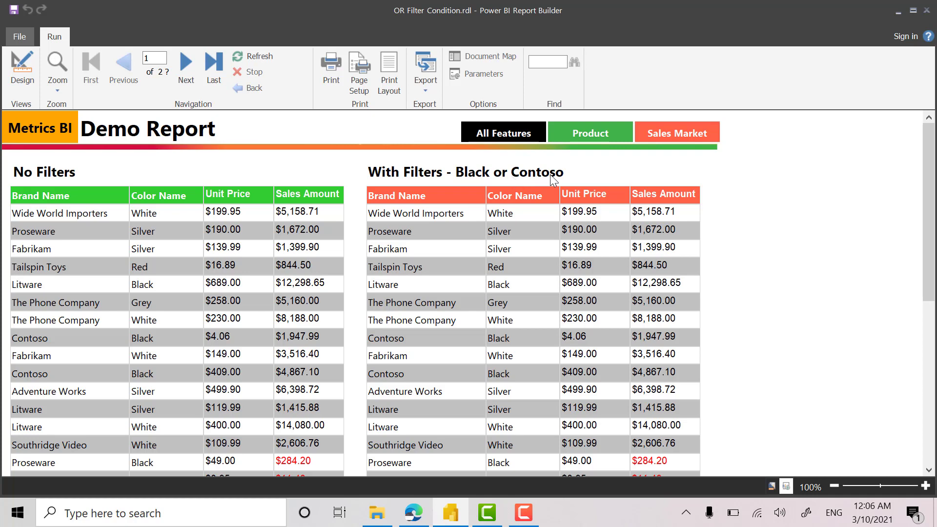
click(24, 73)
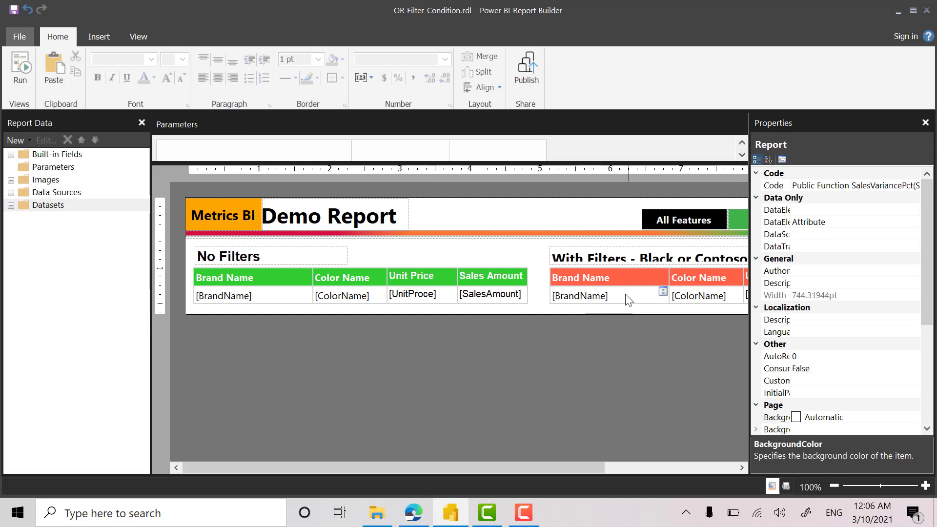
Step: Open the filter settings in the Tablix Properties of the table under "With Filters - Black or Contoso"
click(628, 298)
click(581, 254)
right_click(581, 254)
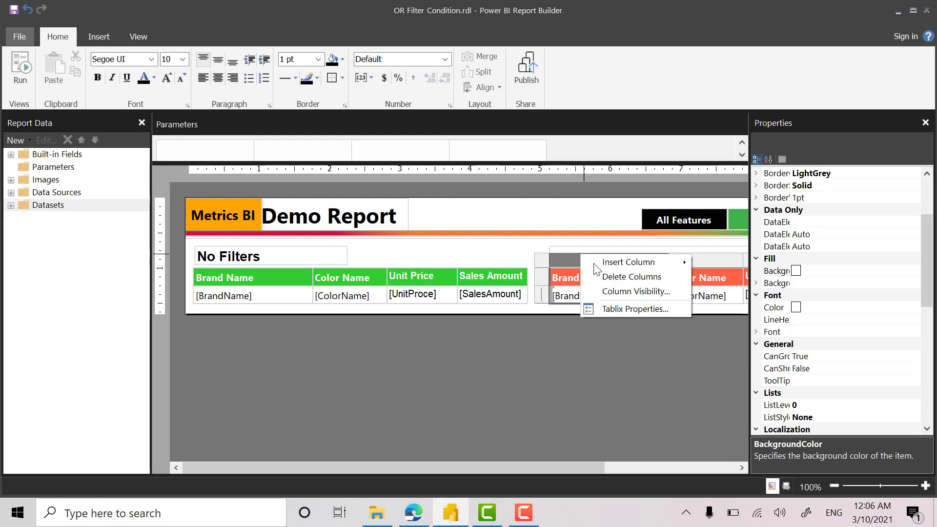
click(627, 306)
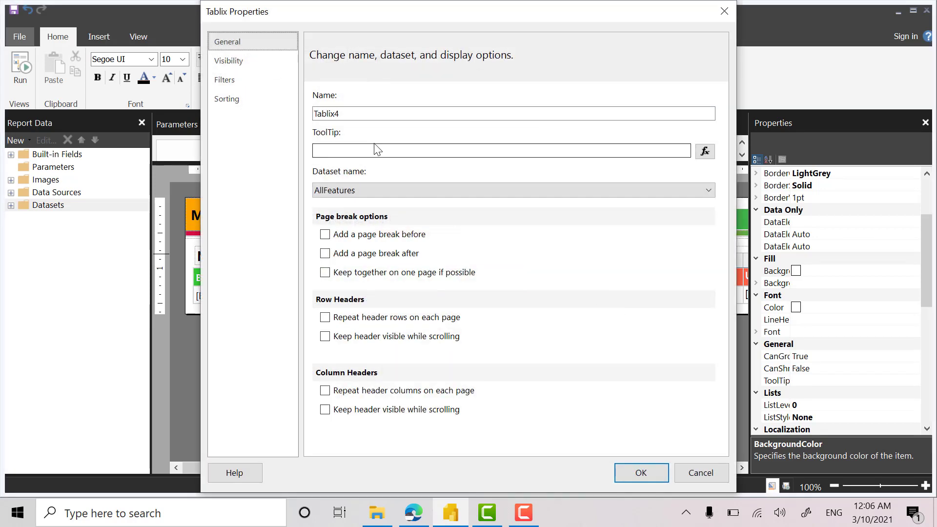
click(235, 82)
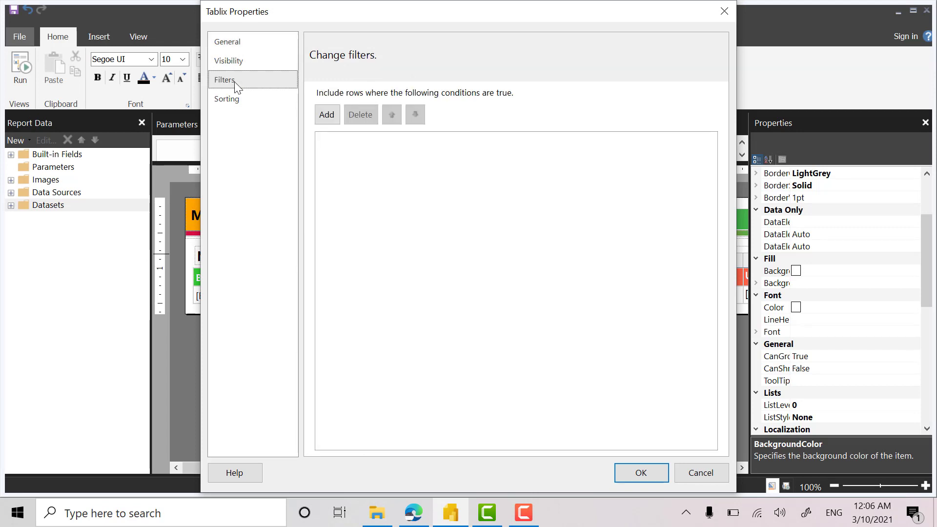
drag(385, 14, 404, 80)
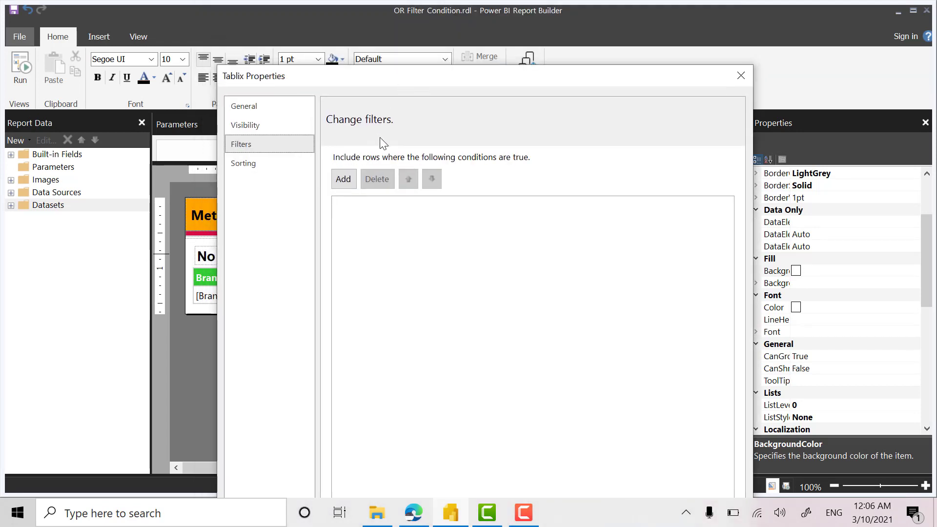
Step: Add a filter that keeps rows where [ColorName] = Black
click(343, 179)
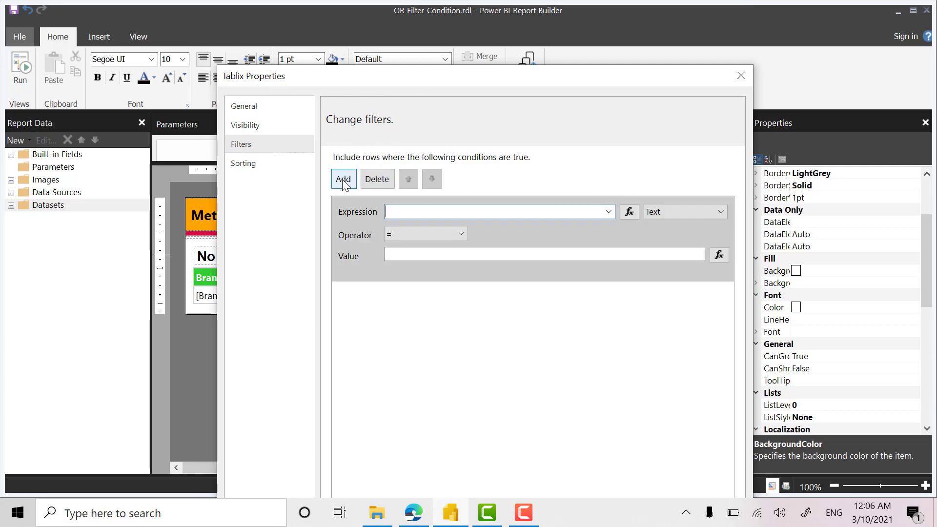
click(608, 211)
click(423, 237)
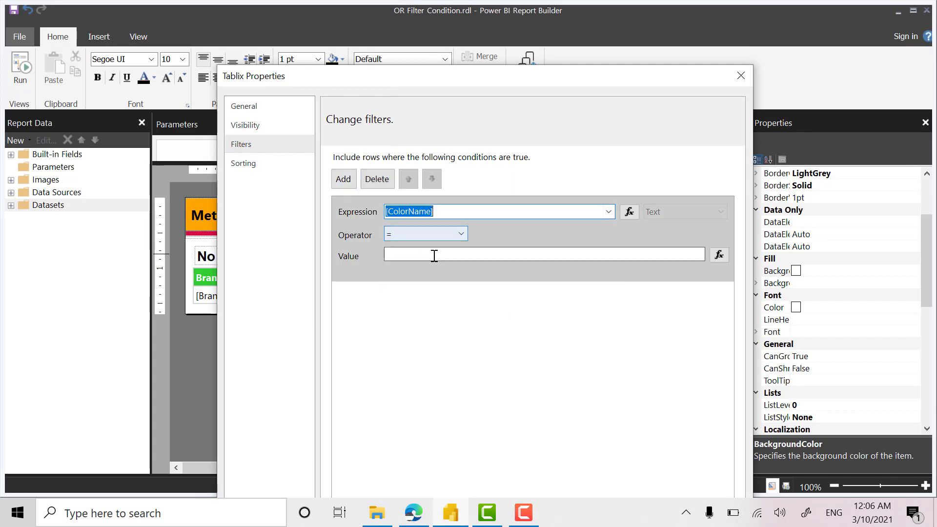
click(434, 256)
text(Bl)
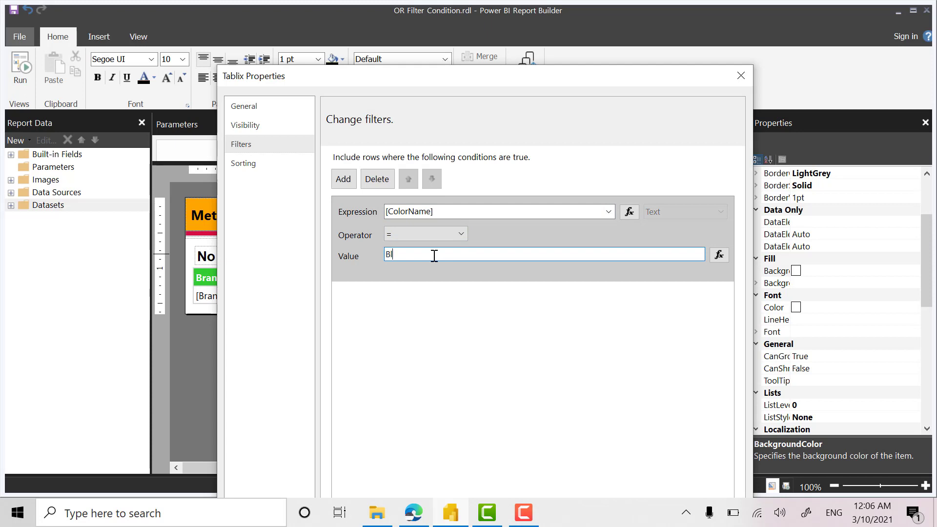
text(ack)
Step: Add a second filter with [BrandName] = Contoso and apply the tablix properties
click(345, 180)
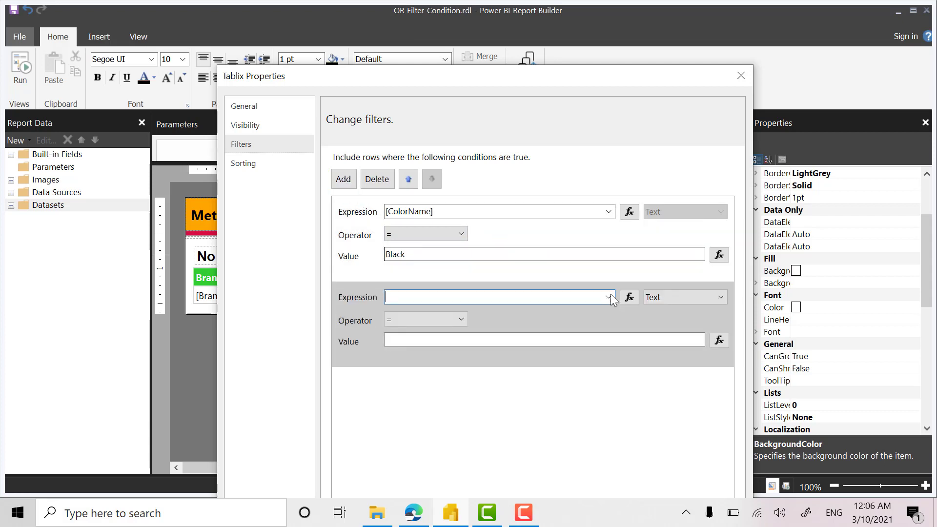
click(609, 297)
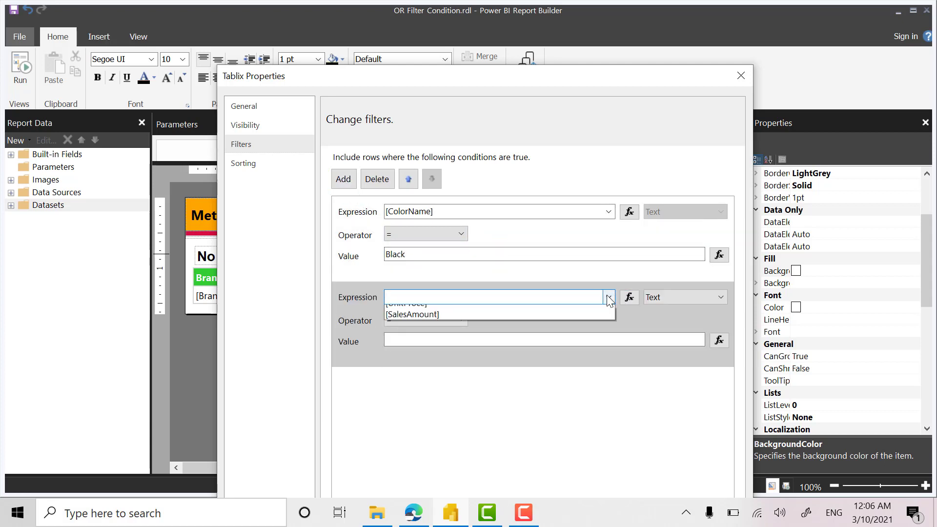
click(464, 312)
click(432, 341)
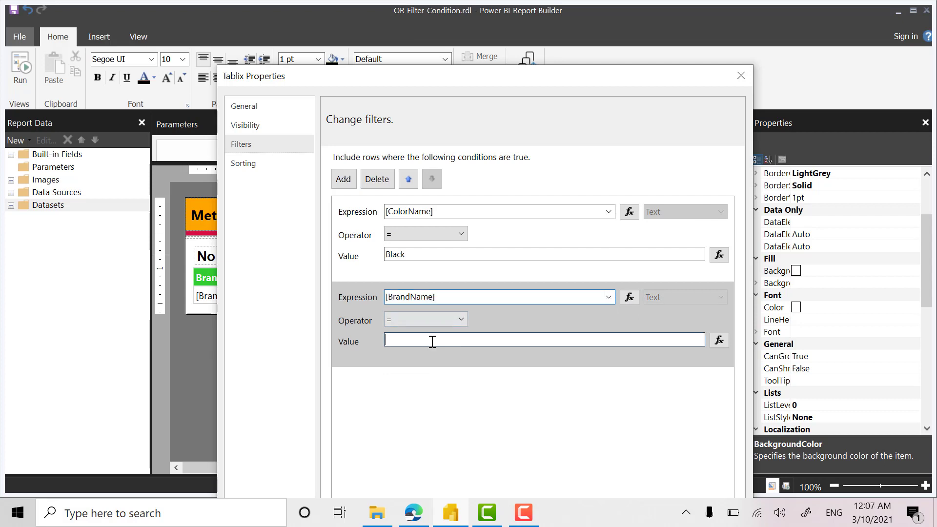
text(Contoso)
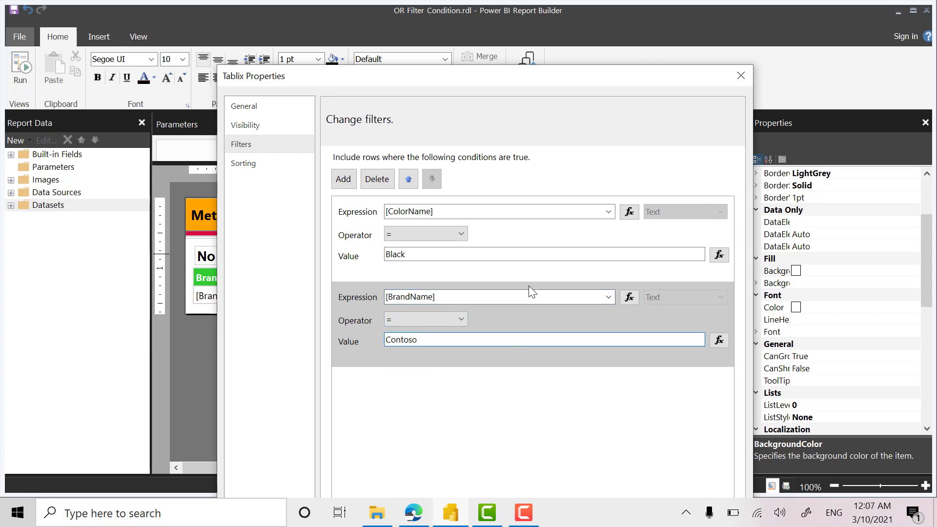
drag(519, 83, 525, 46)
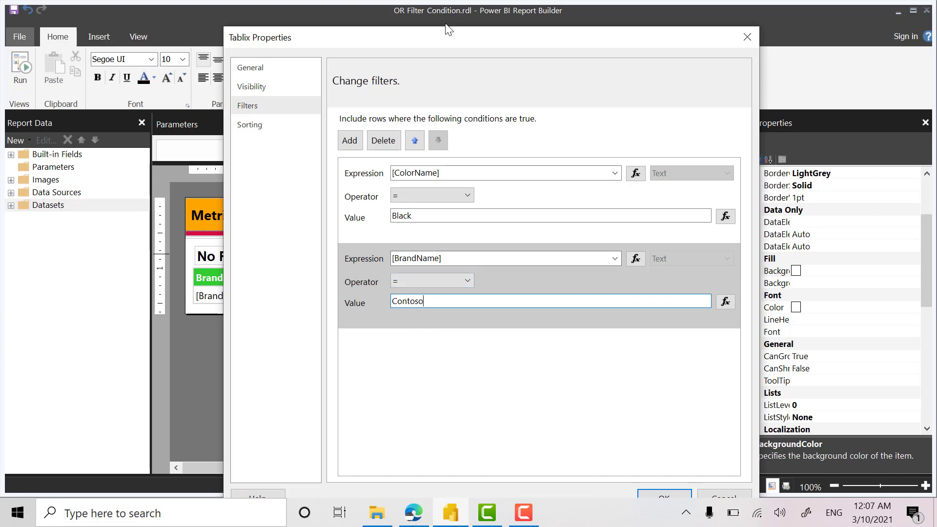
click(675, 495)
Step: Run the report to check the rows in the With Filters table, and return to design view
click(24, 66)
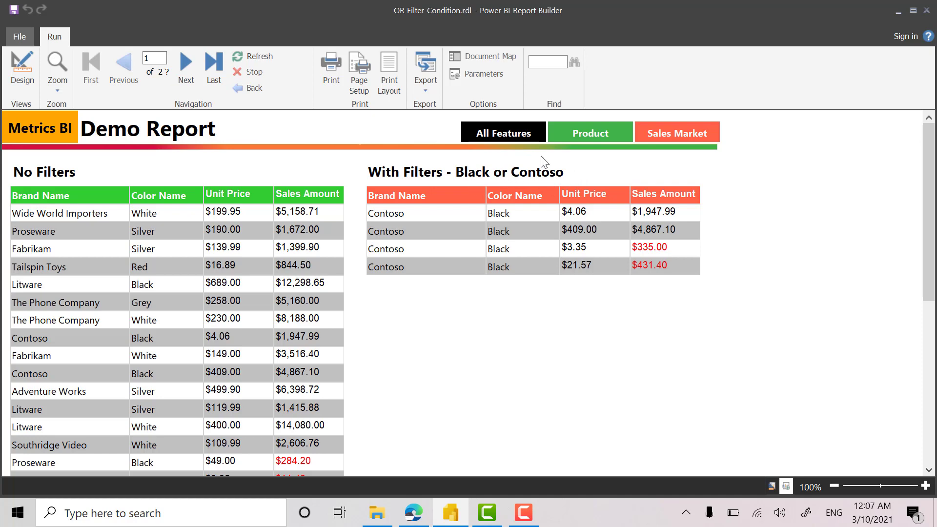
click(22, 68)
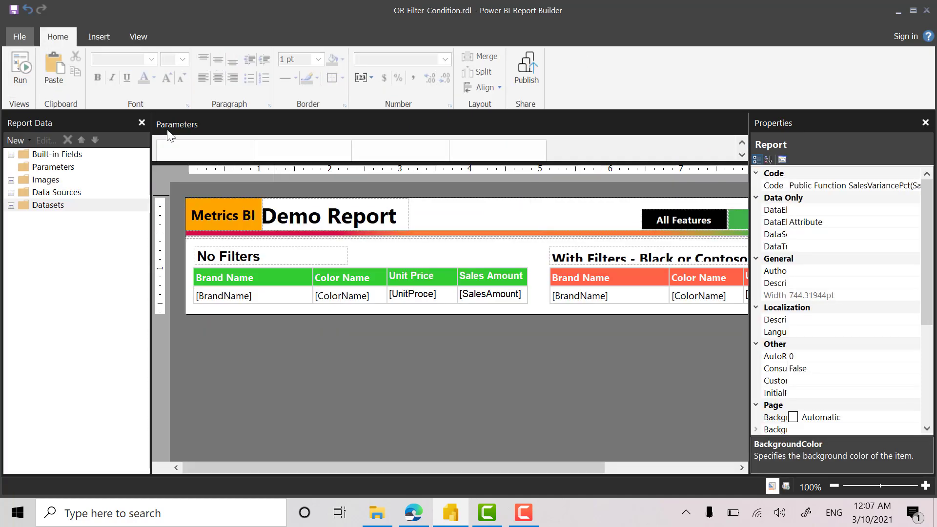
Step: Reopen the With Filters table's filter settings and delete the [BrandName] filter
click(620, 299)
click(587, 259)
right_click(587, 258)
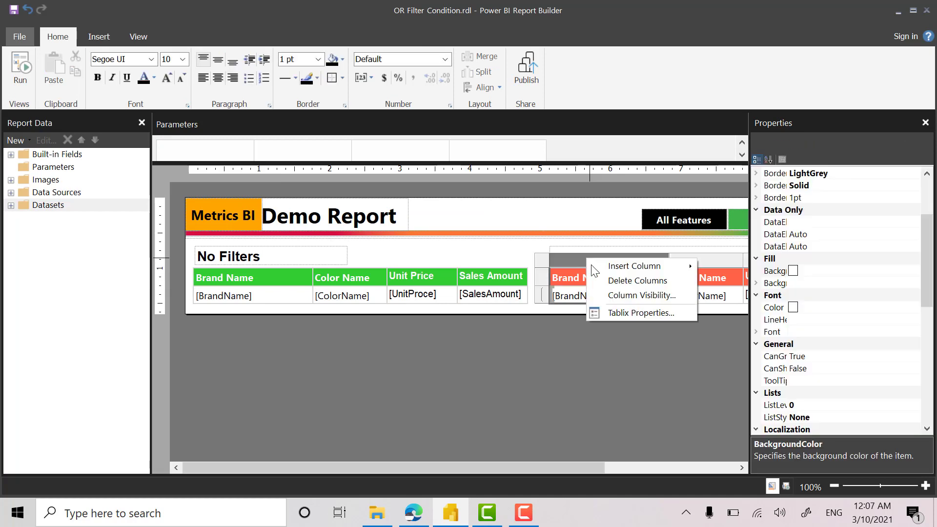
click(625, 311)
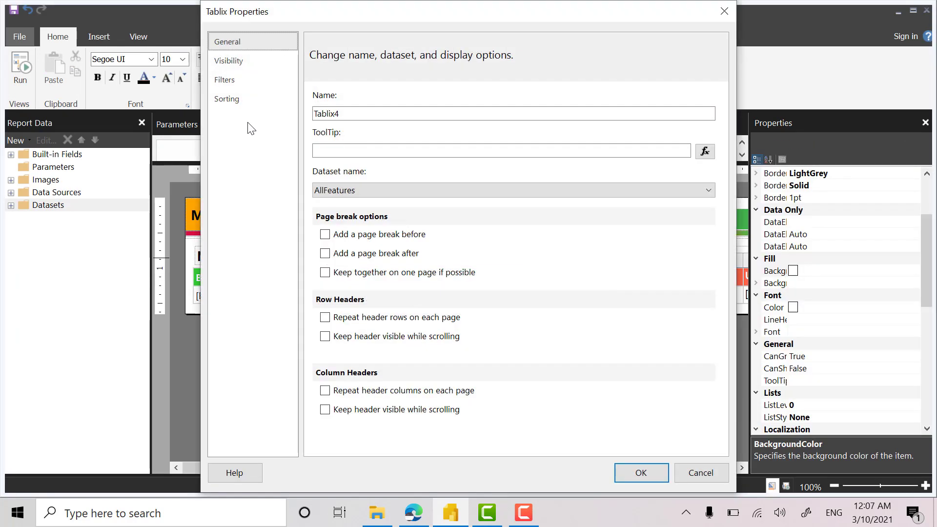
click(229, 82)
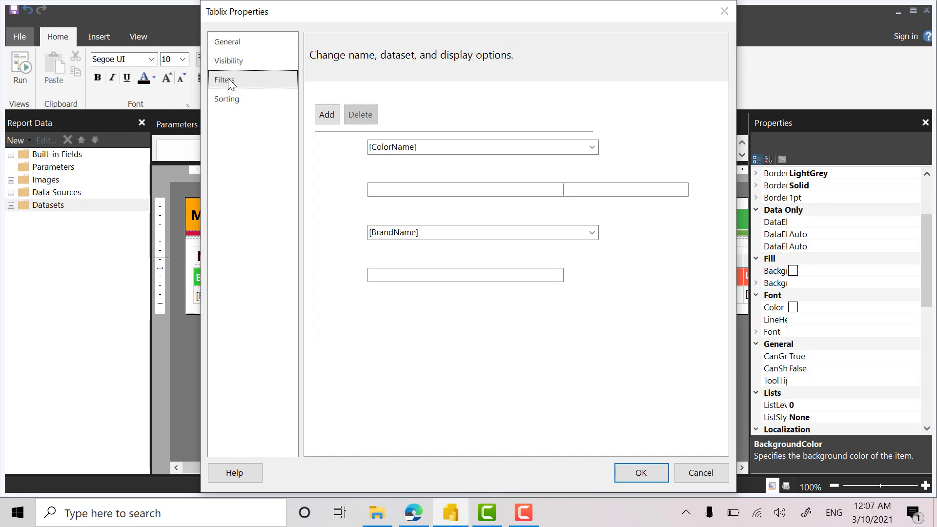
click(350, 237)
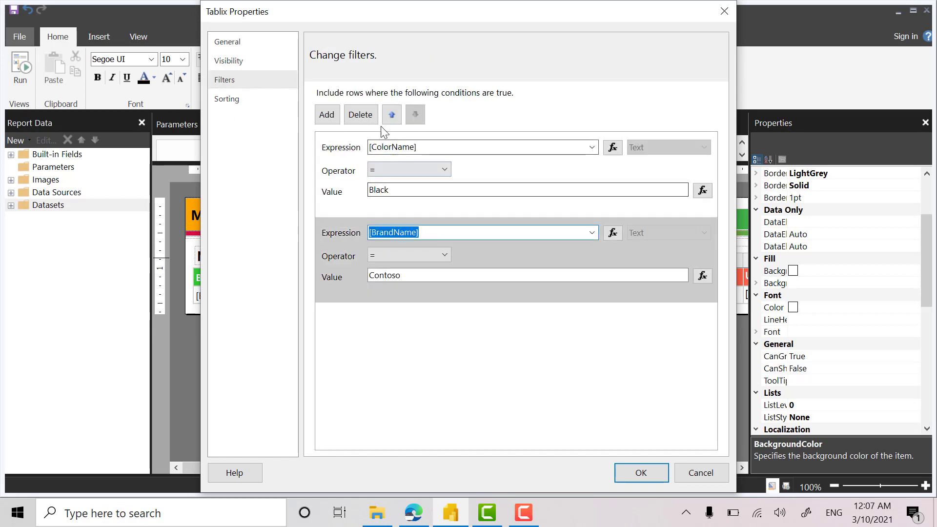
click(361, 115)
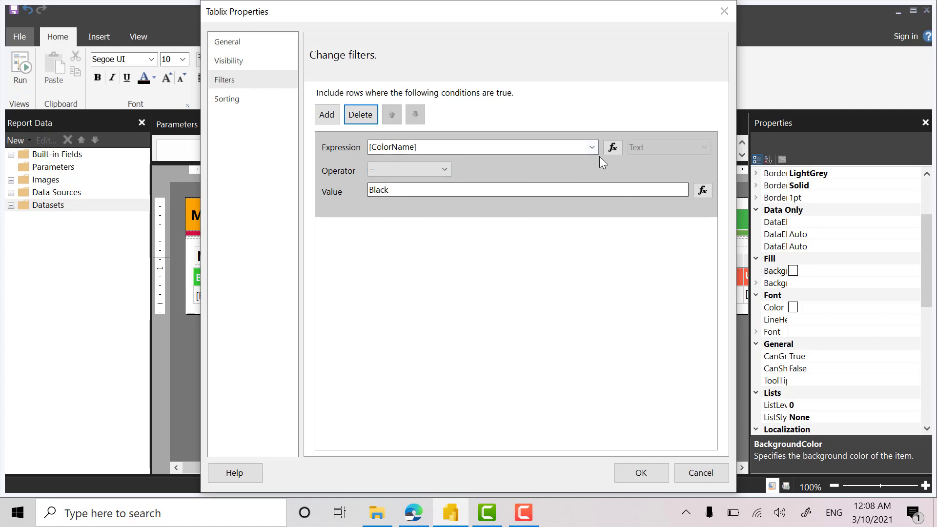
Step: Edit the ColorName filter's expression to =(Fields!ColorName.Value="Black") OrElse ()
click(620, 146)
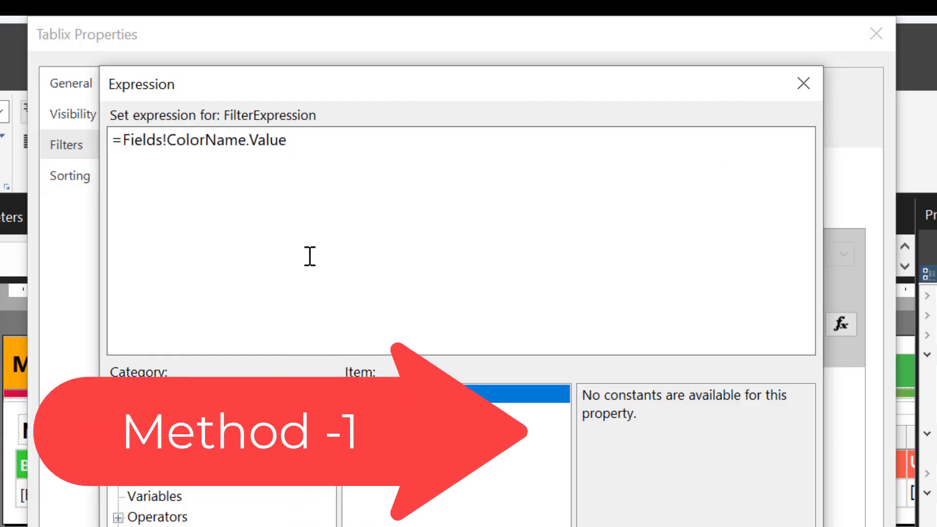
text(()
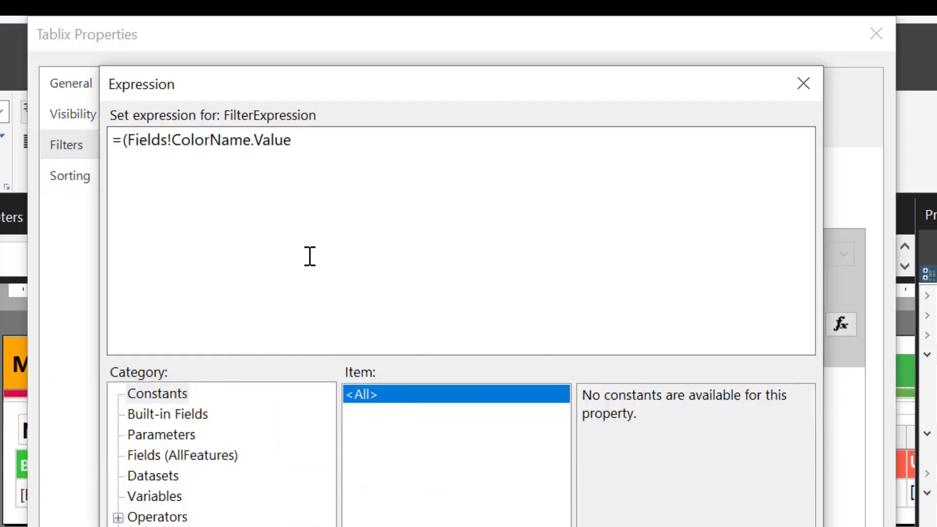
click(311, 139)
text(="Black")
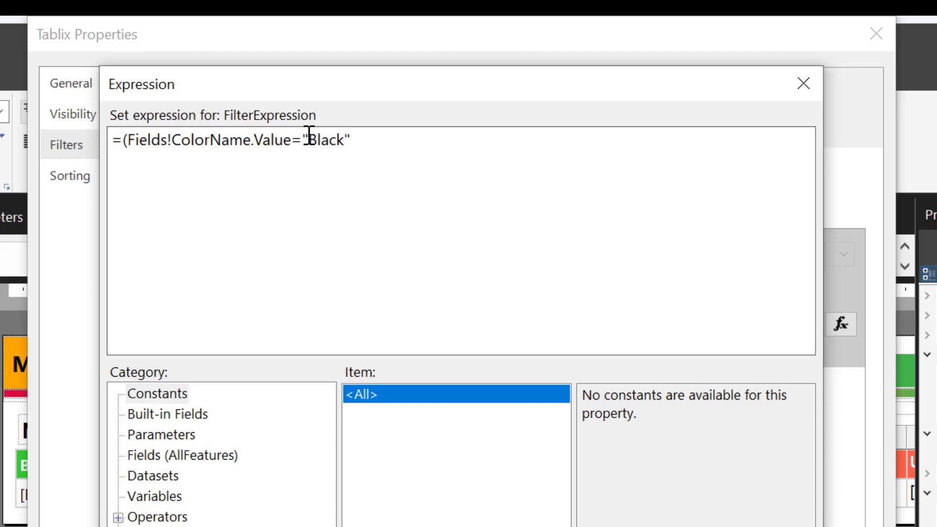
text() OrElk)
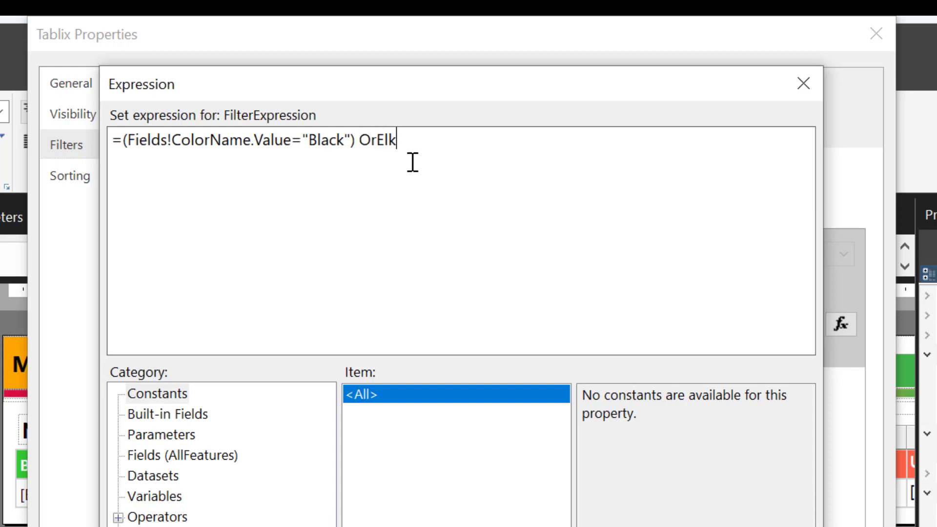
key(BackSpace)
text(se ())
key(Left)
Step: Complete the OrElse condition with Fields!BrandName.Value="Contoso" inside the empty parentheses and accept the expression
click(189, 416)
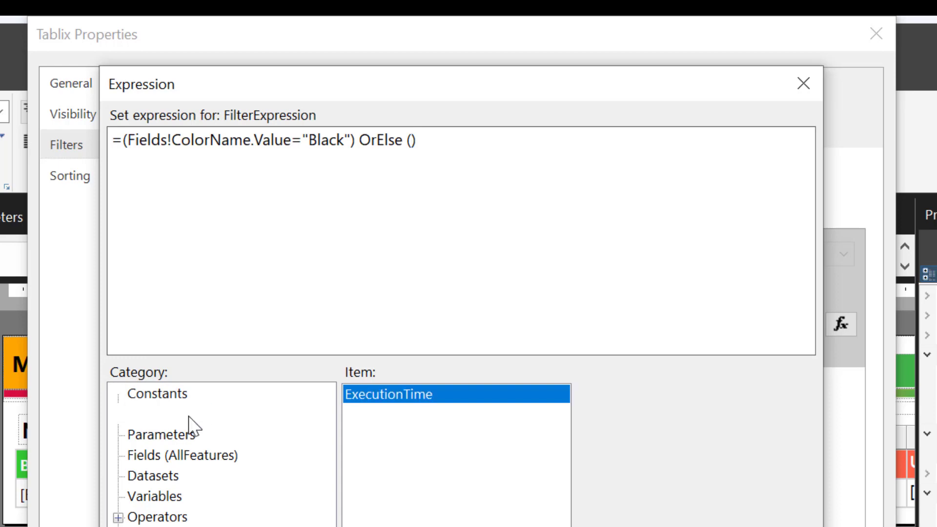
click(216, 457)
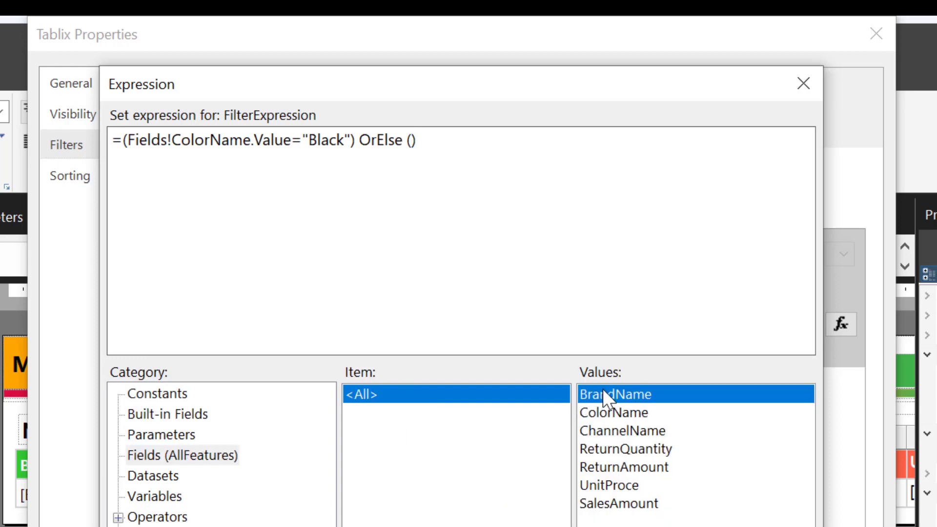
double_click(605, 394)
text(=")
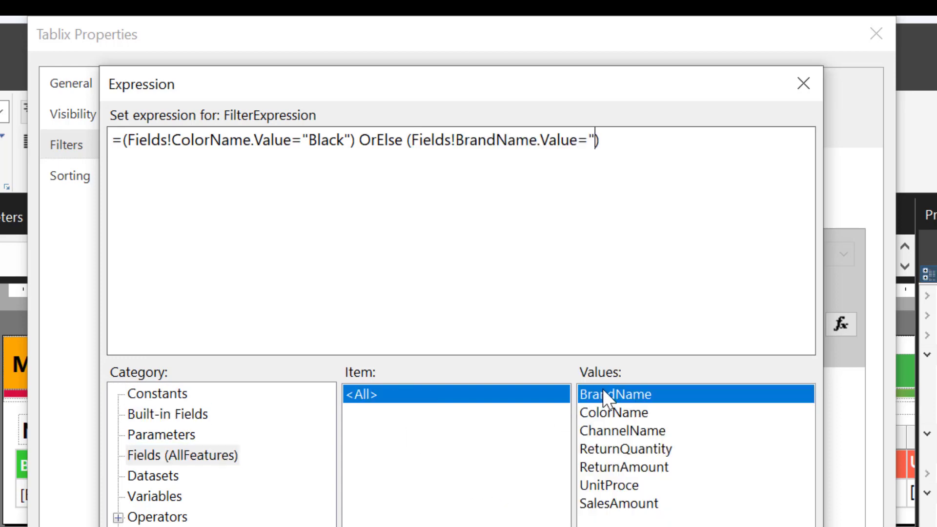
text(Contos)
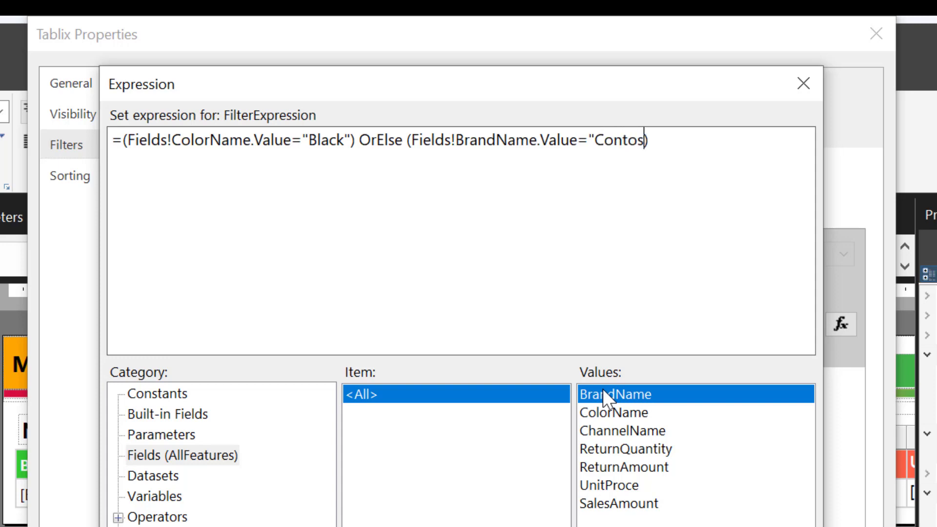
text(o")
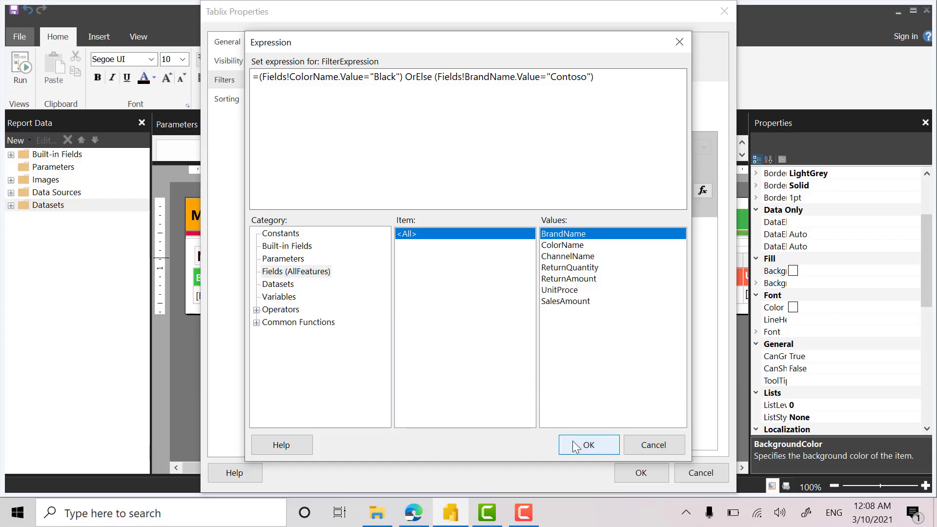
click(576, 447)
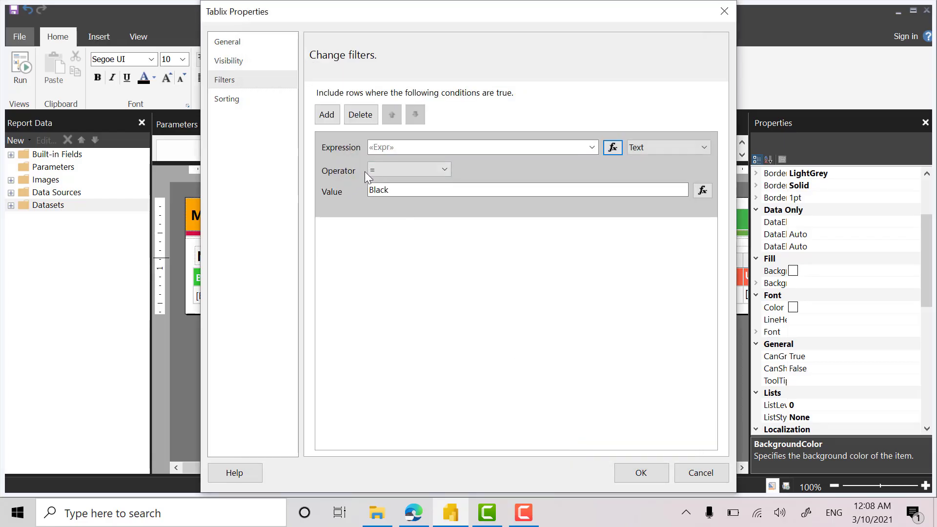
Step: Set the filter's data type to Boolean, replace its comparison value with True, and apply the filter settings
click(412, 192)
key(BackSpace)
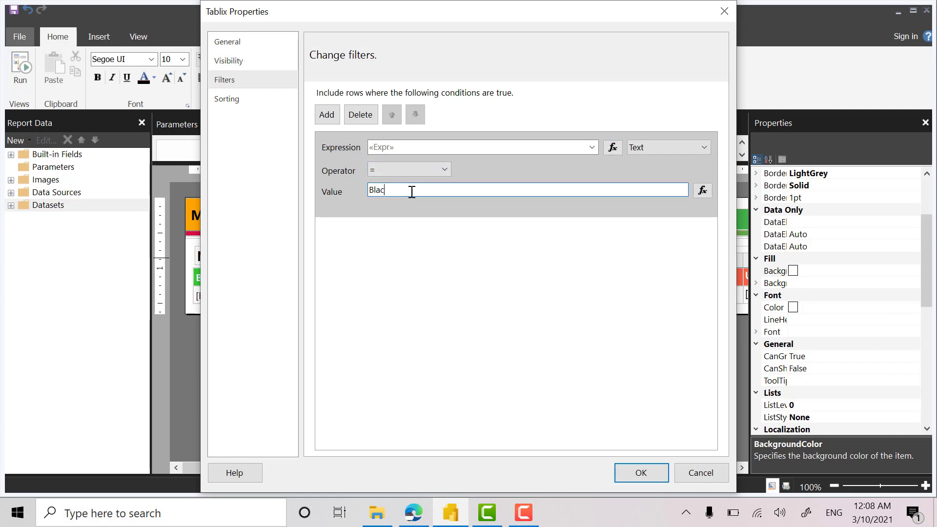
key(BackSpace)
key(BackSpace)
key(BackSpace)
key(BackSpace)
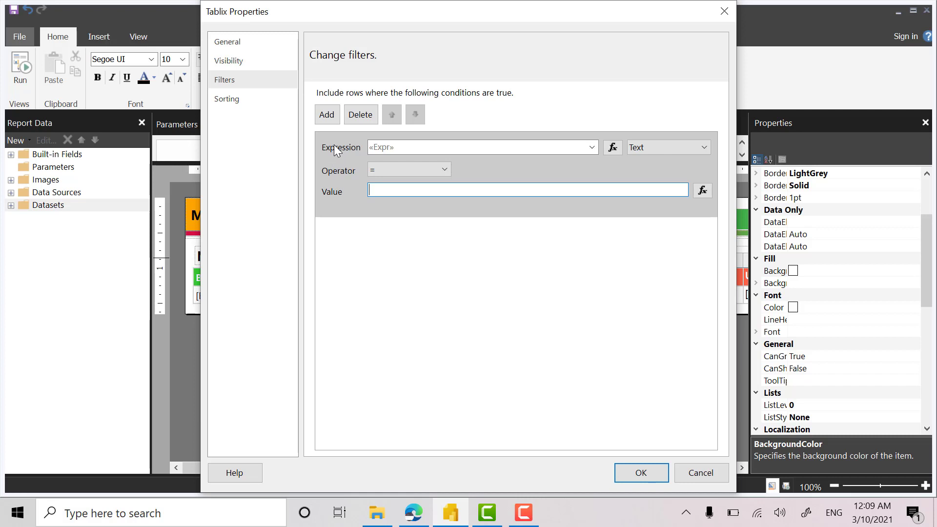
click(671, 148)
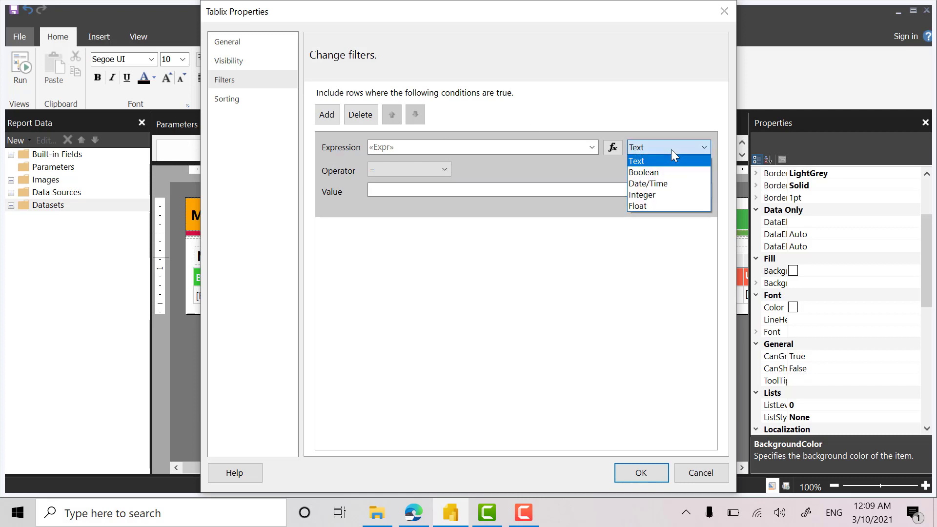
click(648, 176)
click(531, 192)
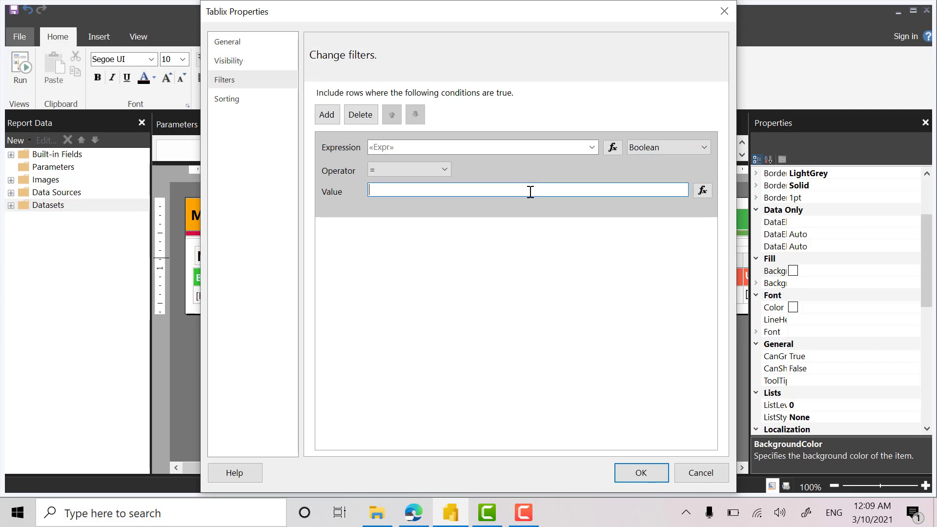
text(True)
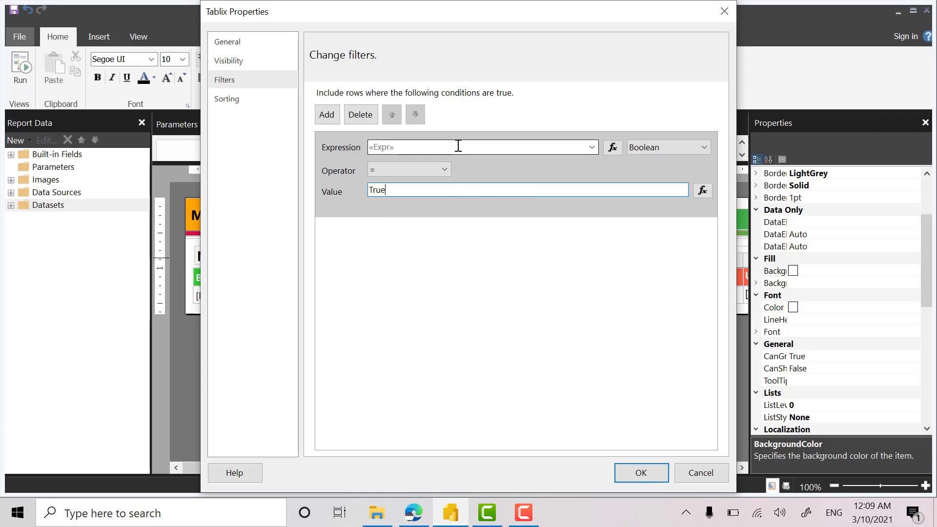
click(641, 472)
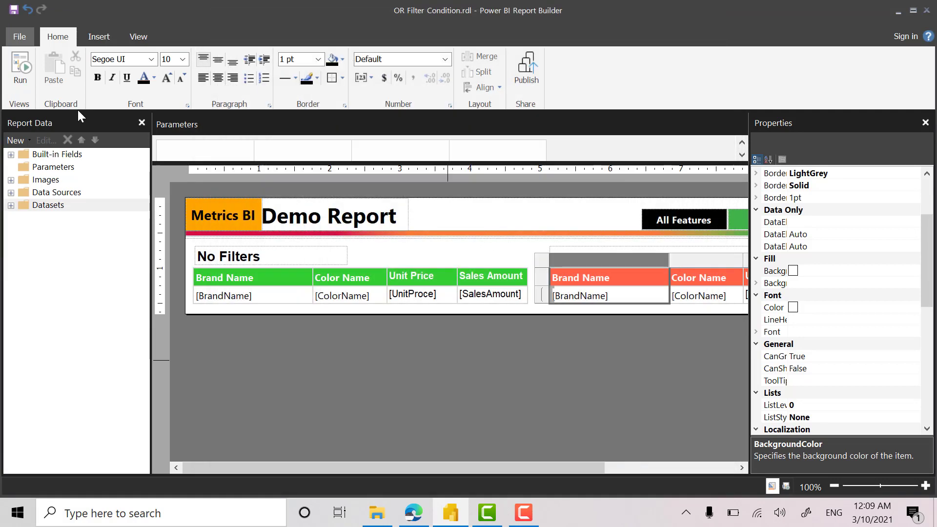
Step: Run the report to check the brand and color rows in the With Filters table, and return to design view
click(20, 68)
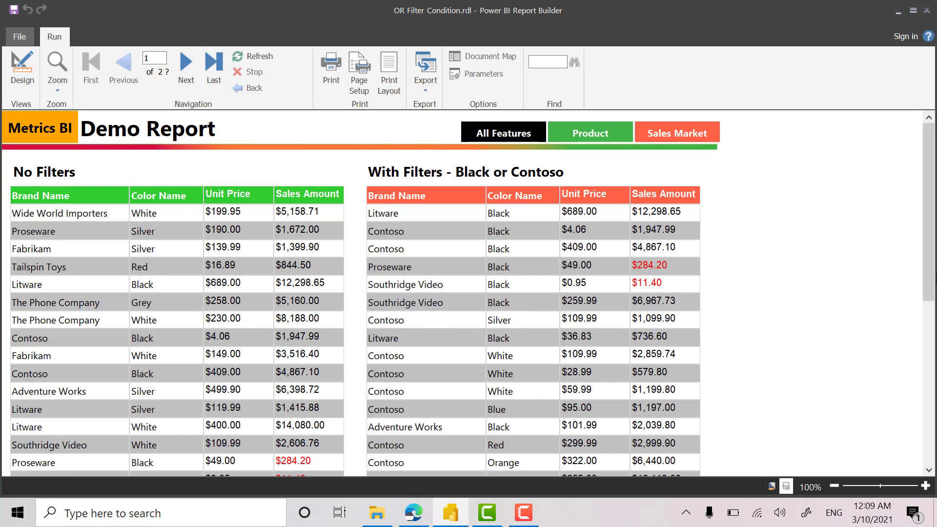
mouse_move(932, 247)
mouse_down()
mouse_move(936, 410)
mouse_move(934, 247)
mouse_up()
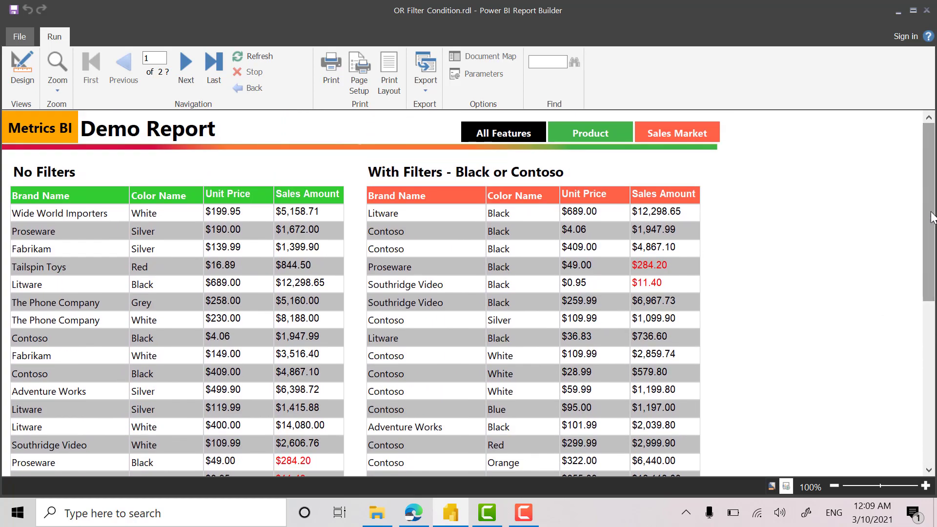
click(35, 70)
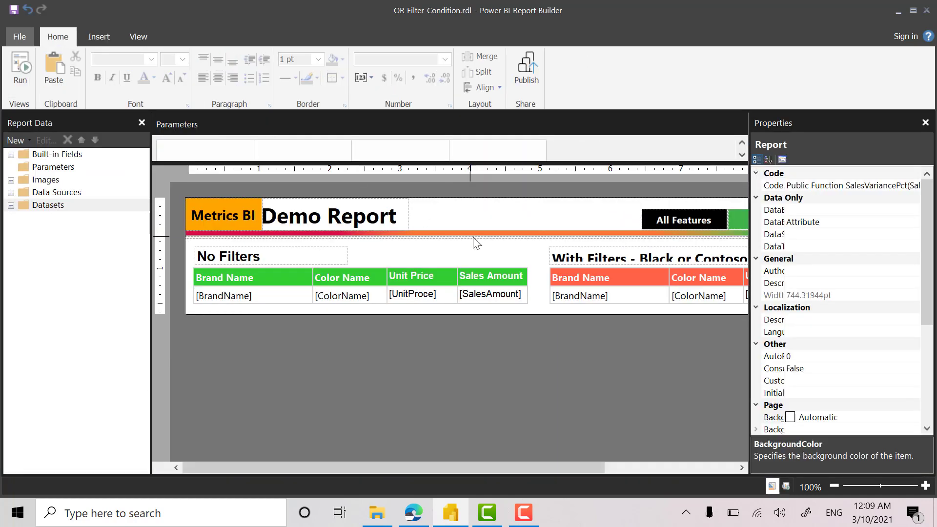
Step: Change the With Filters table's filter expression to =iif(Fields!ColorName.Value="Black" OrElse (Fields!BrandName.Value="Contoso"),1,0) and accept it
click(640, 298)
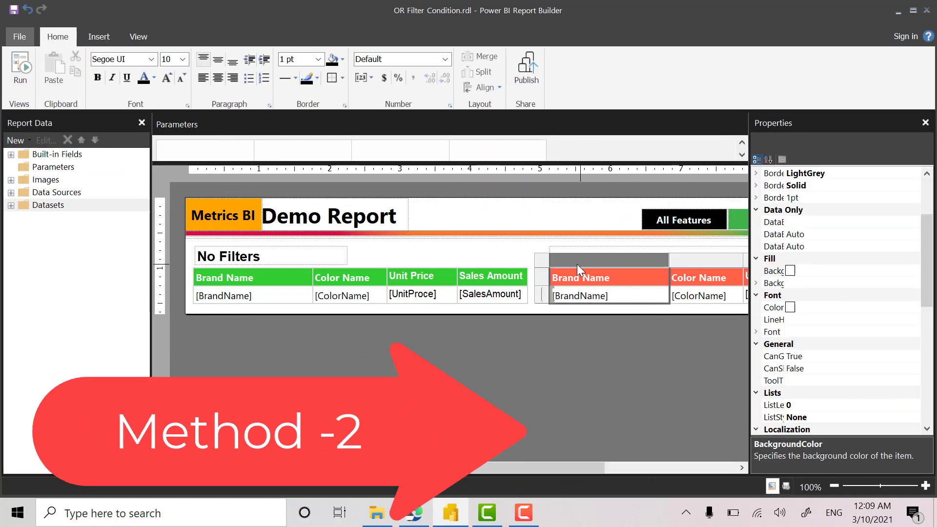
right_click(577, 265)
click(621, 318)
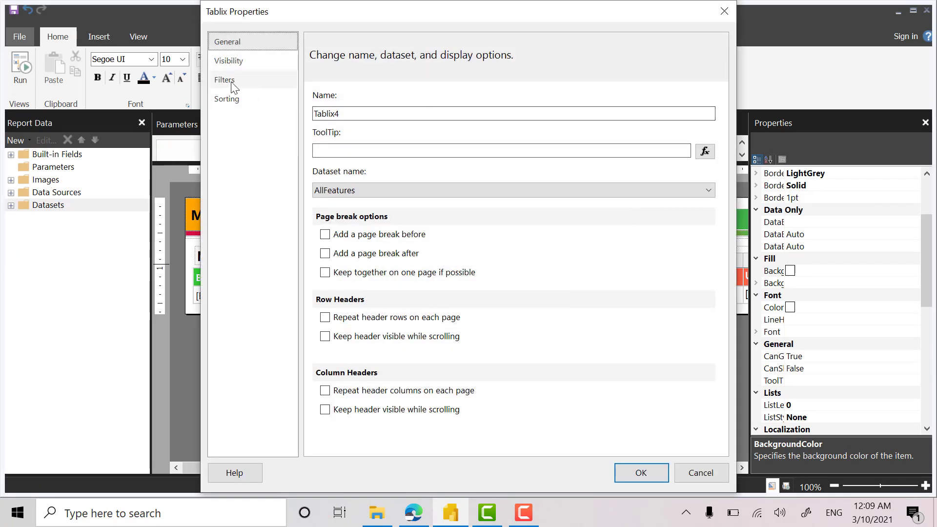
click(231, 86)
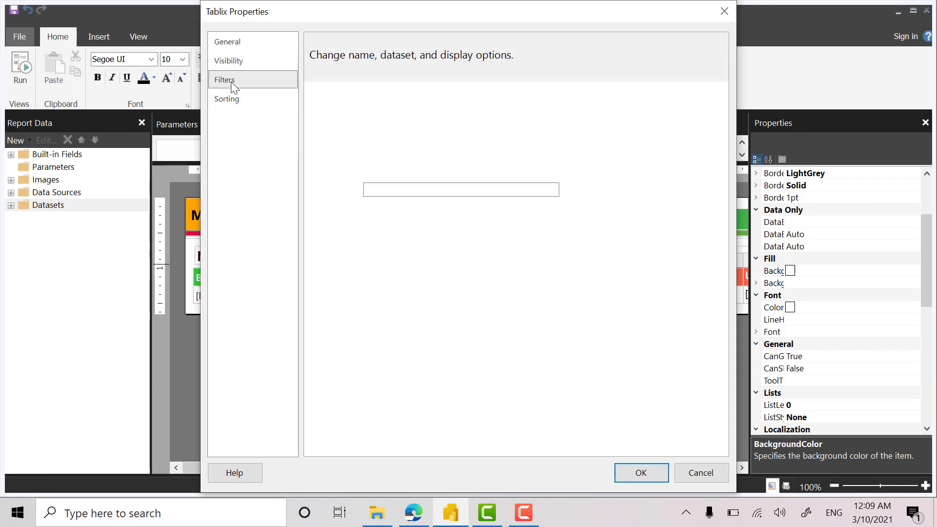
click(612, 147)
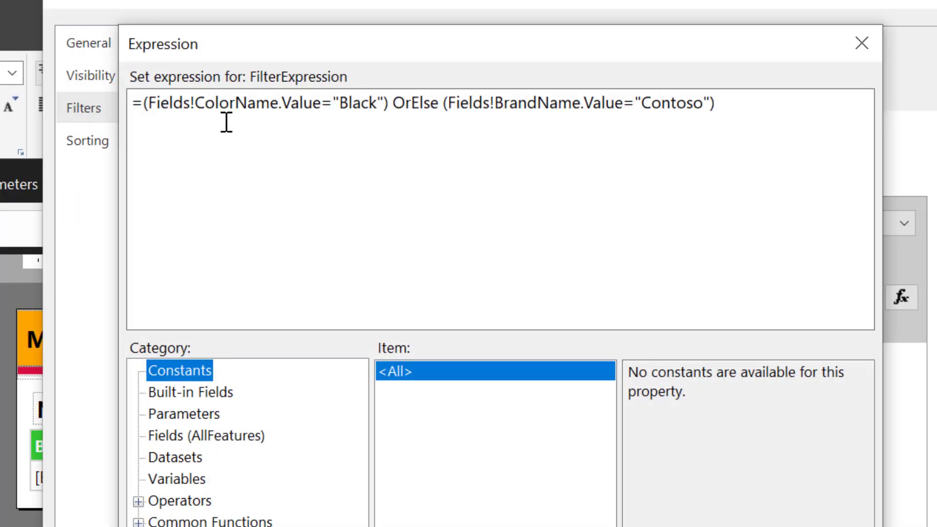
click(143, 103)
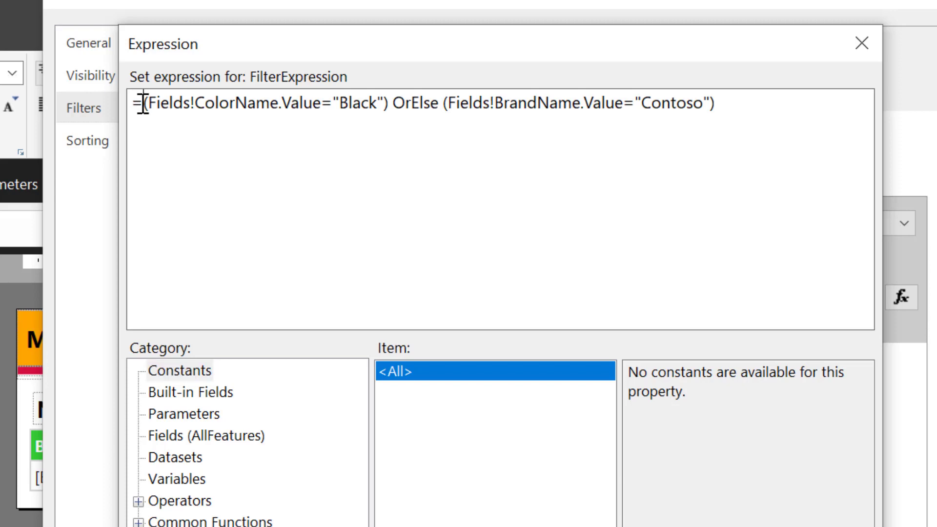
text(iif)
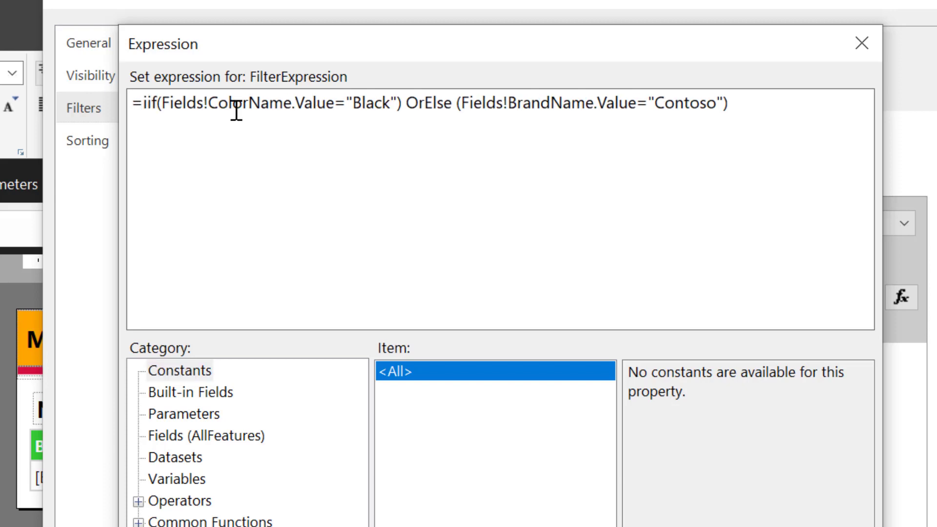
click(411, 103)
key(BackSpace)
key(BackSpace)
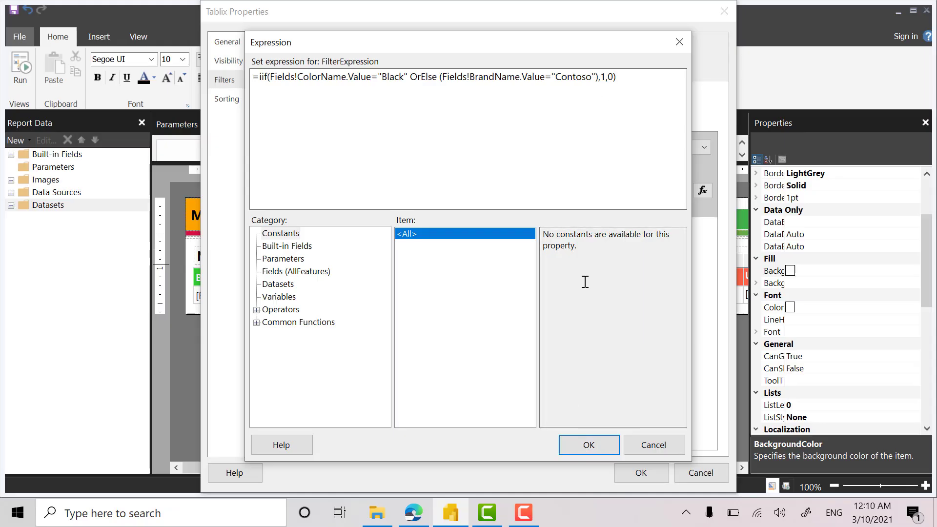
click(589, 445)
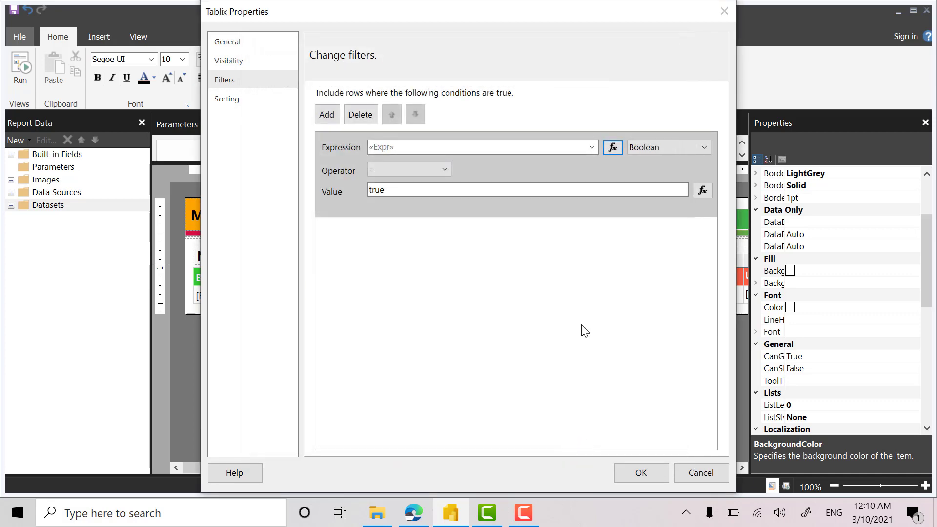
Step: Set the filter's data type to Integer and its comparison value to 1, and apply the filter settings
click(657, 147)
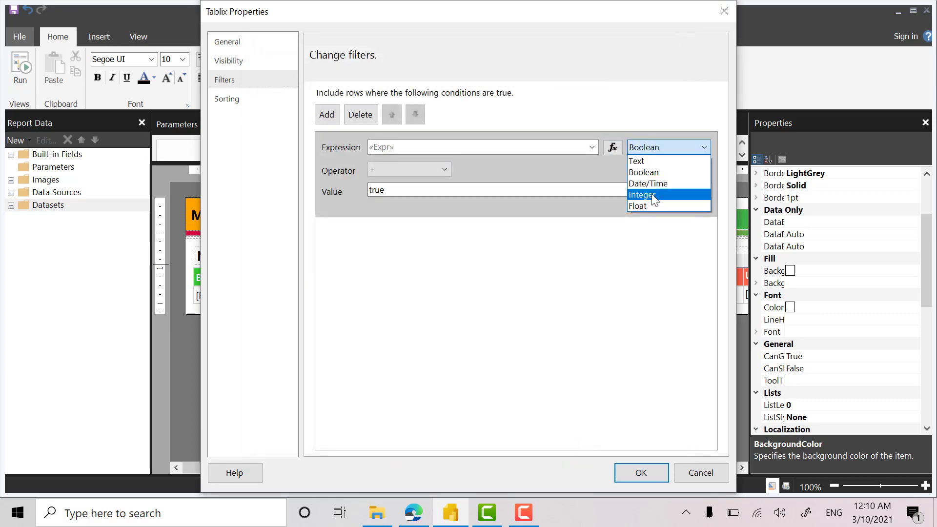
click(654, 195)
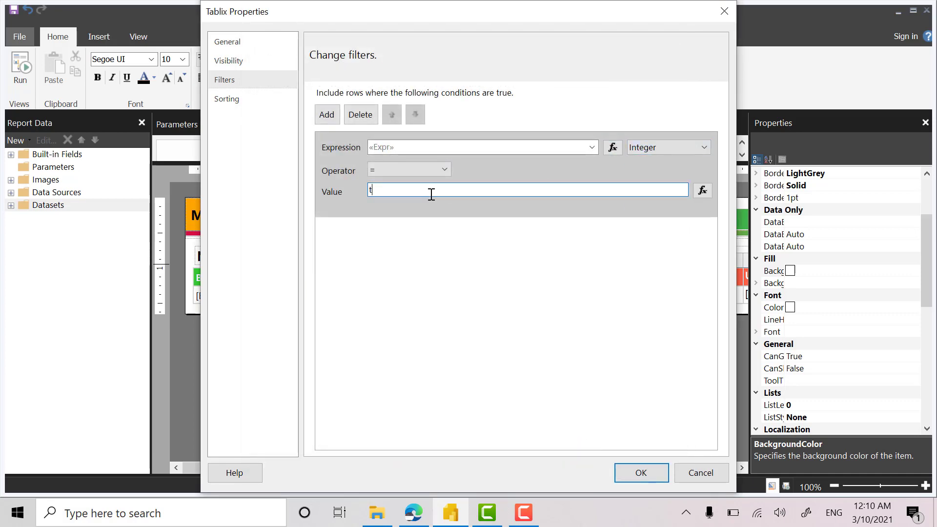
key(BackSpace)
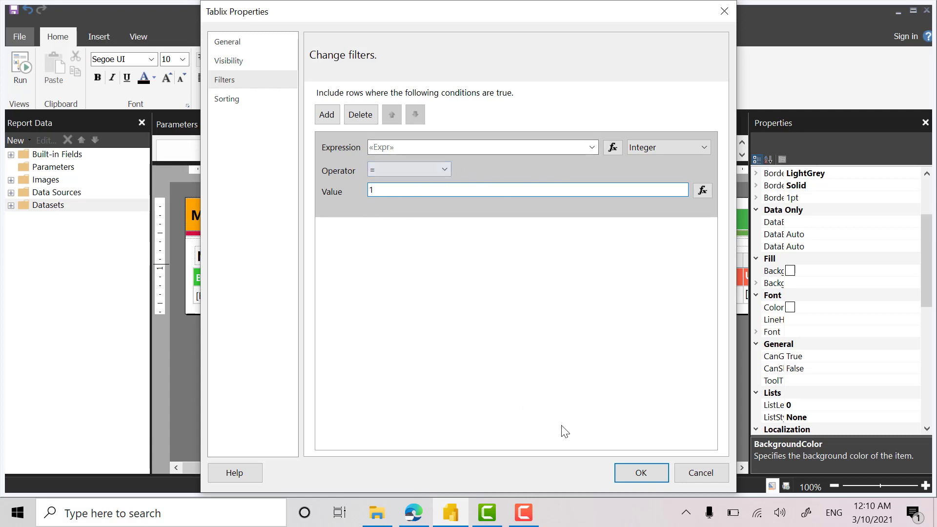
click(656, 476)
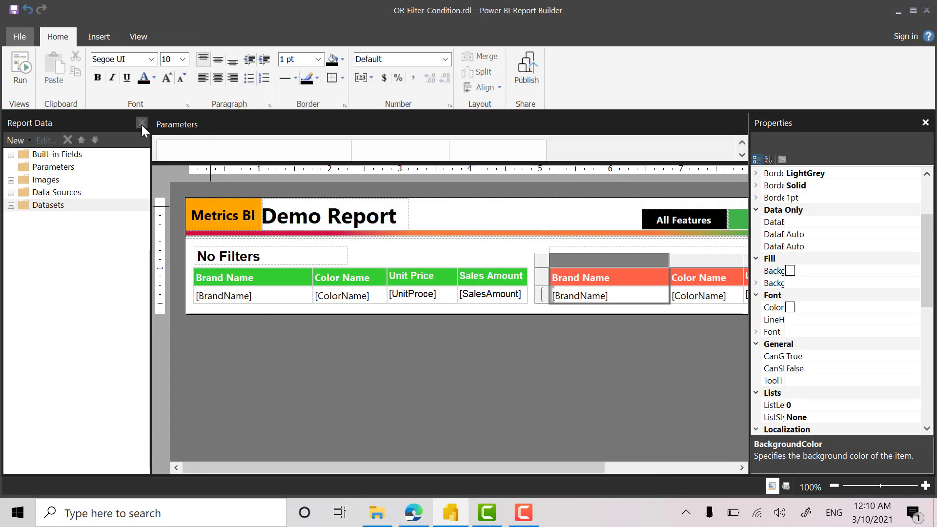
Step: Run the report with the iif-based filter and examine the With Filters table's rows down to its end
click(23, 75)
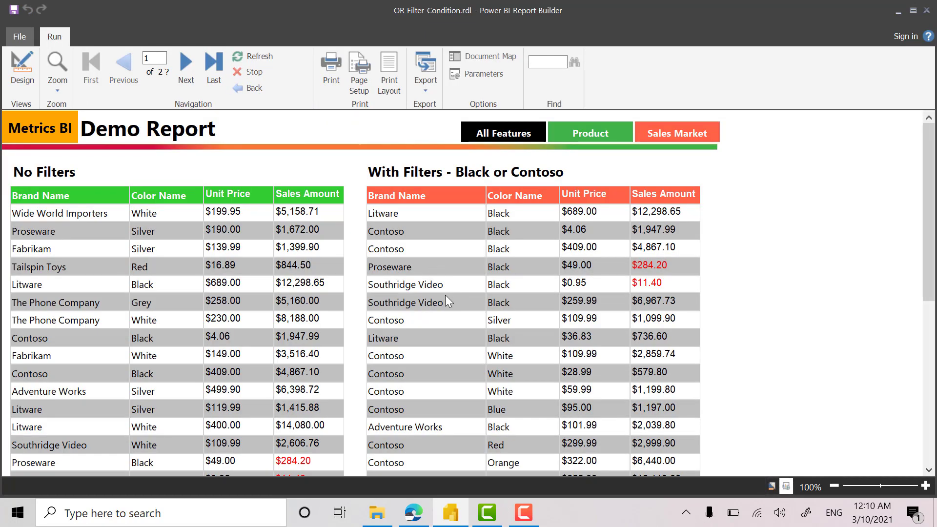
scroll(930, 230, down, 10)
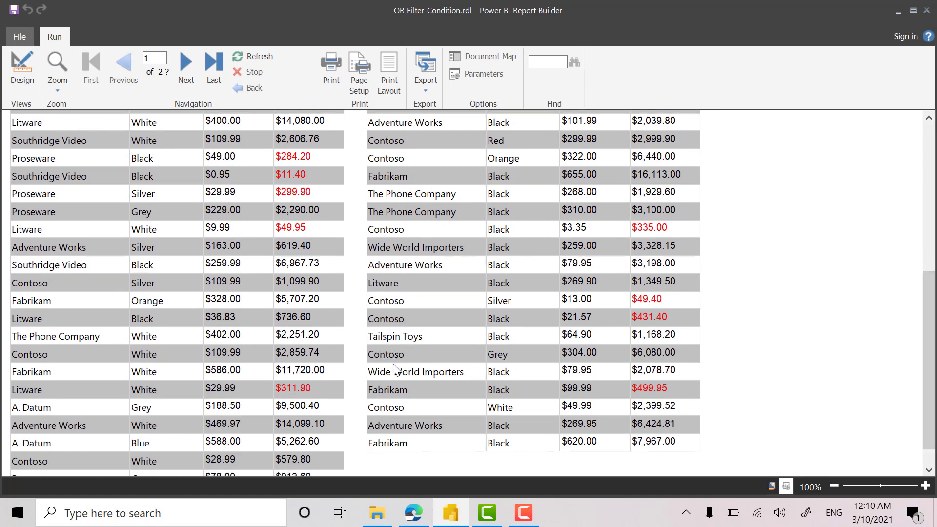
scroll(420, 343, down, 1)
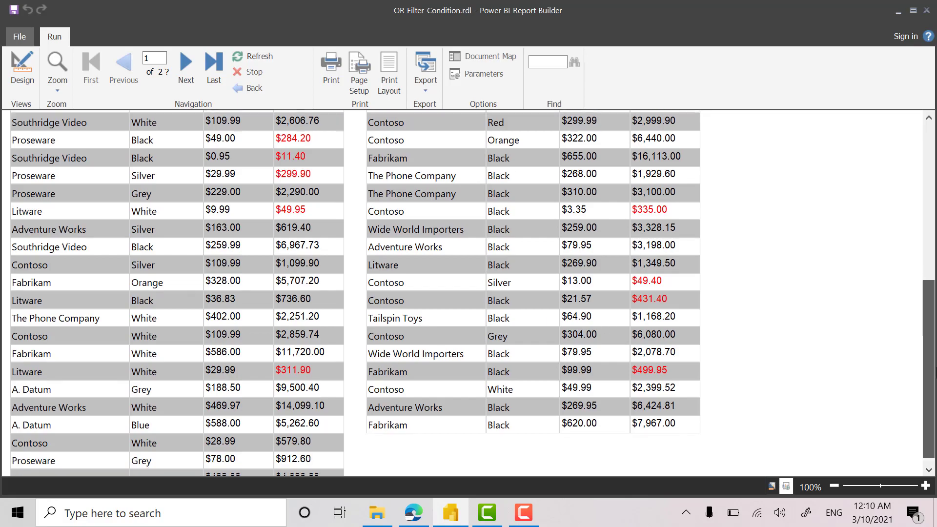